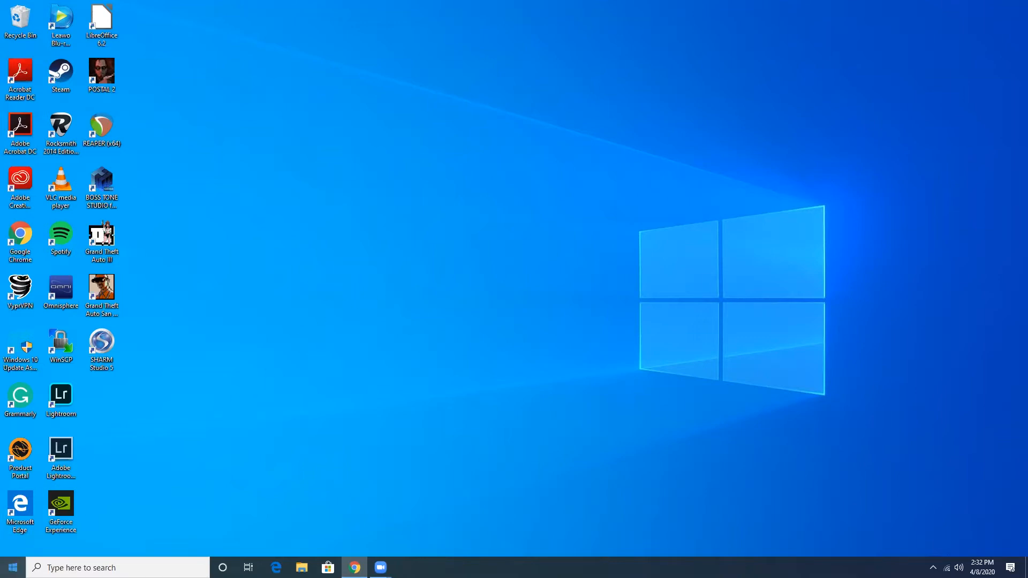
# Step: Launch Microsoft Photos from the Start menu's app list under P
pyautogui.click(12, 567)
pyautogui.scroll(-8, 116, 408)
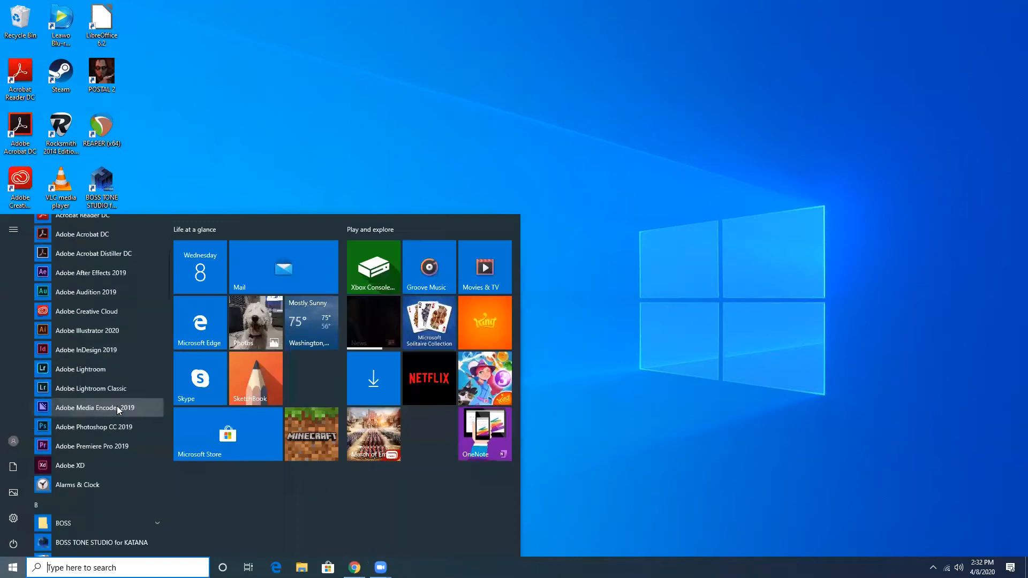
pyautogui.scroll(-8, 117, 407)
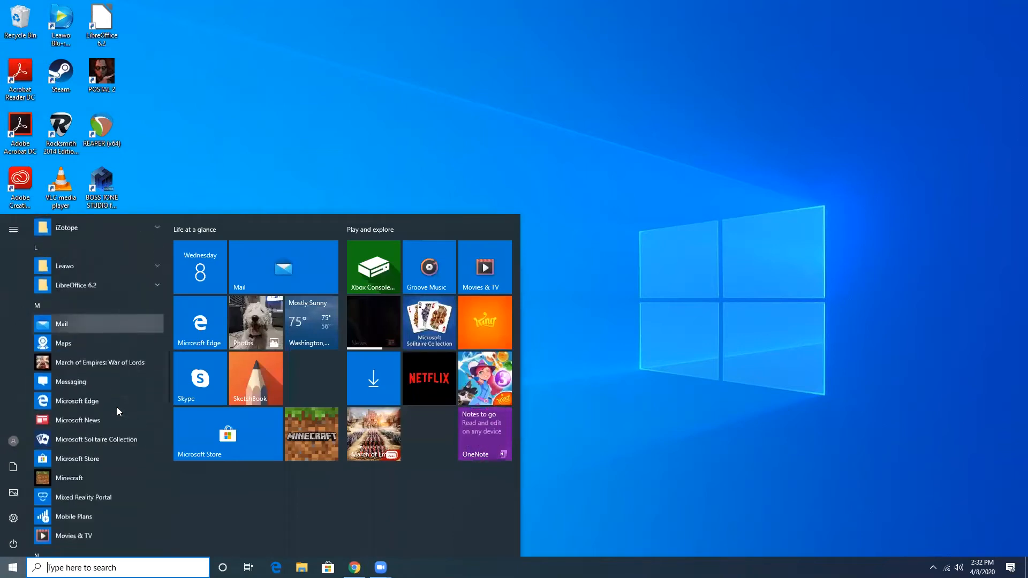
pyautogui.scroll(-5, 117, 407)
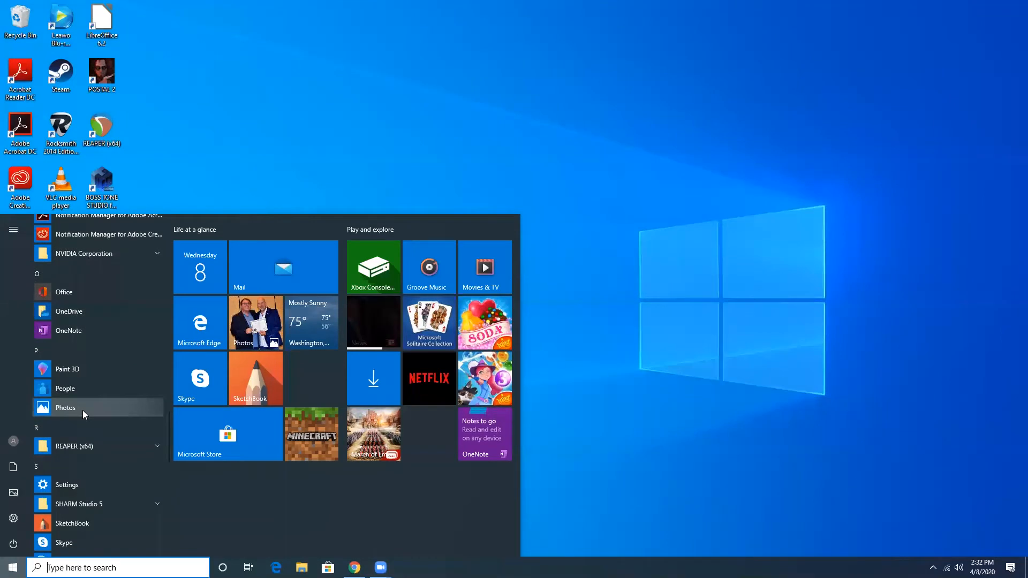
pyautogui.click(83, 410)
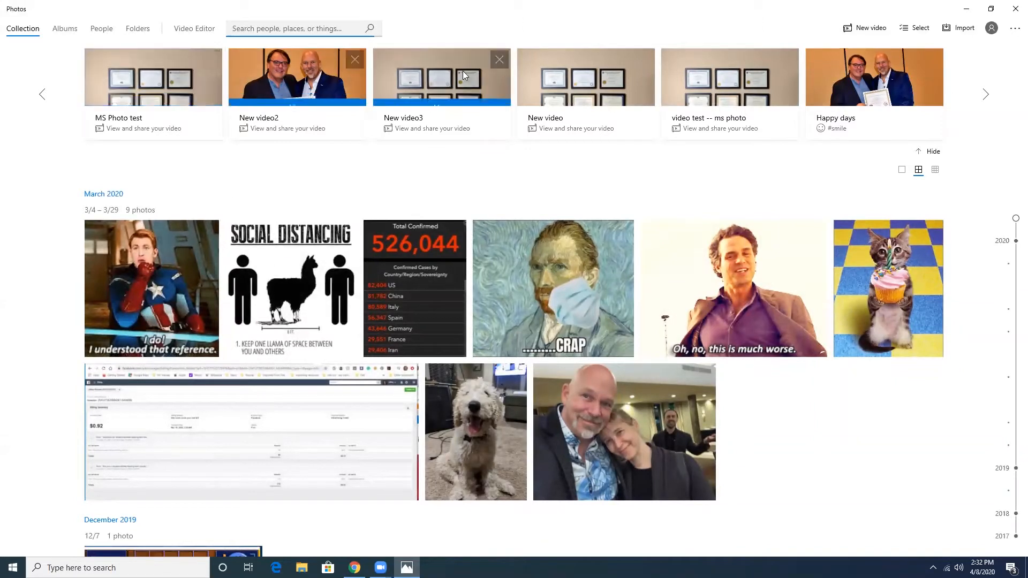
# Step: Switch to the Video Editor to list the five existing video projects
pyautogui.click(190, 31)
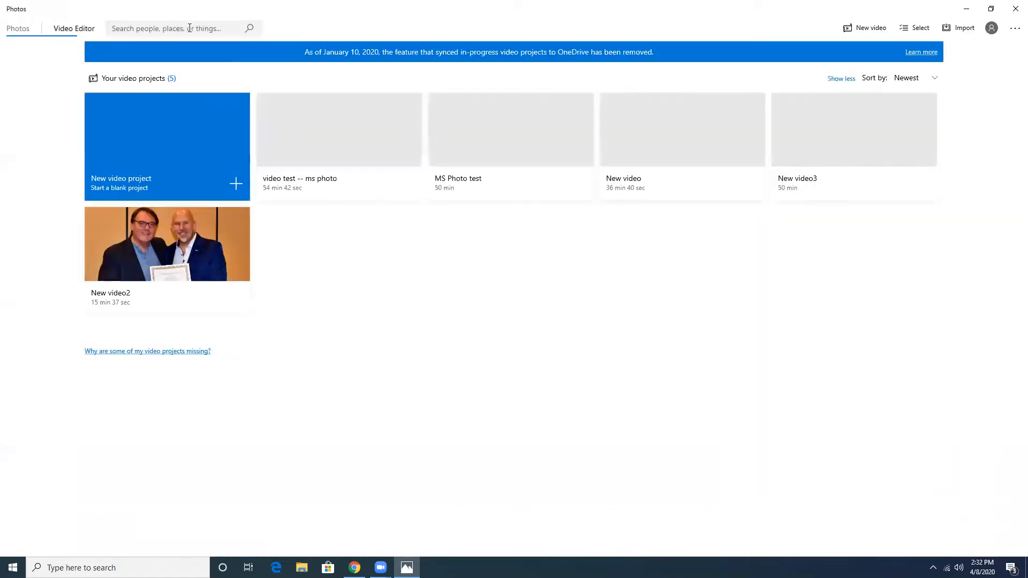
# Step: Create a new blank video project named 'my cool video'
pyautogui.click(160, 148)
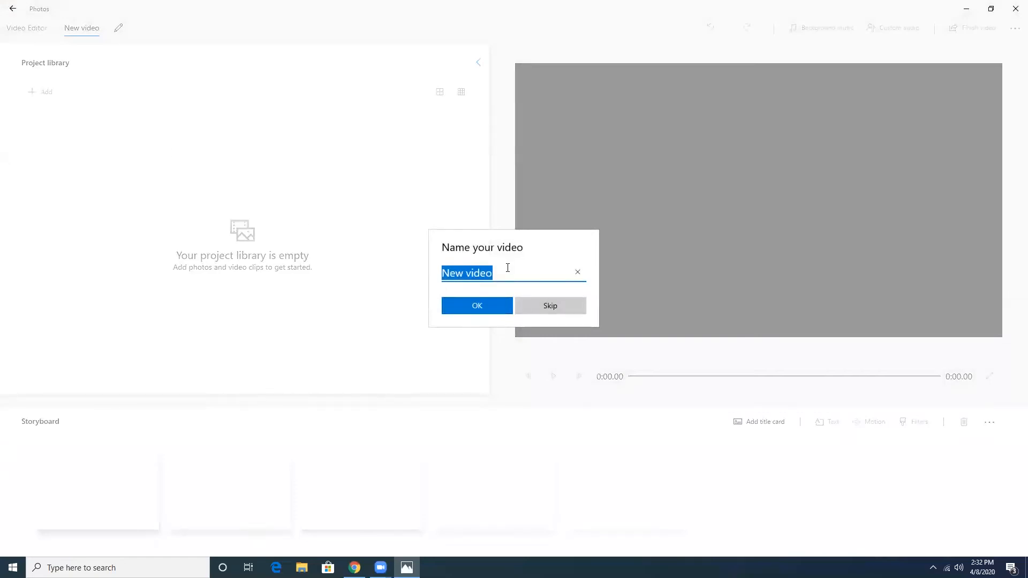
pyautogui.write('my co')
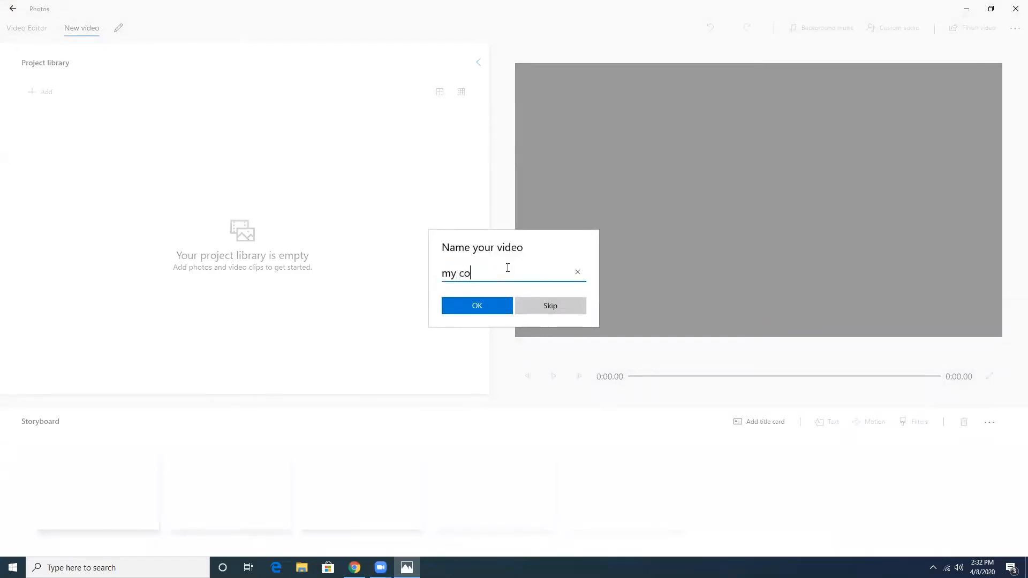
pyautogui.write('ol video')
pyautogui.press('Return')
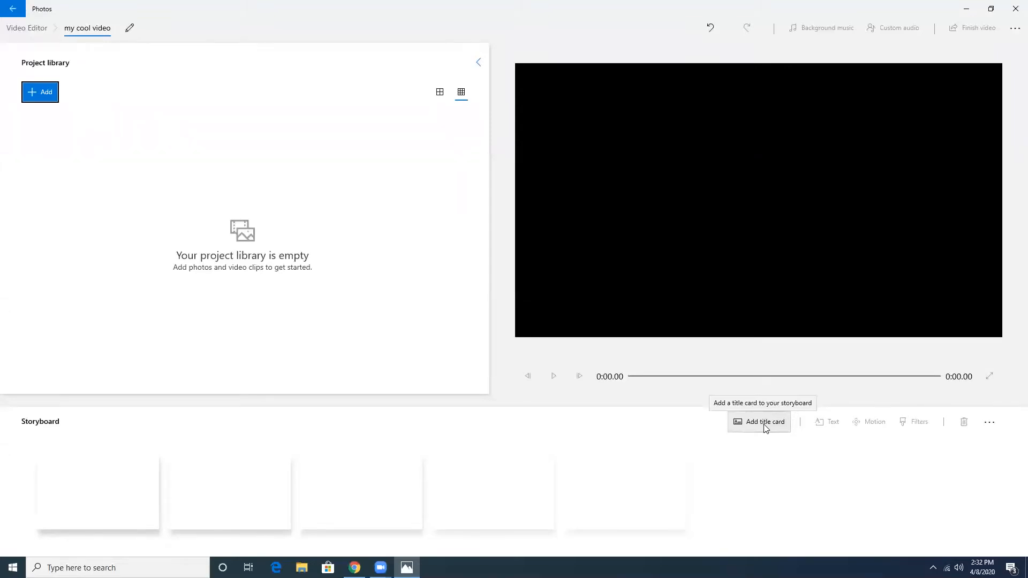
# Step: Import me-and-ken-cropped from the Pictures folder into the project library
pyautogui.click(39, 92)
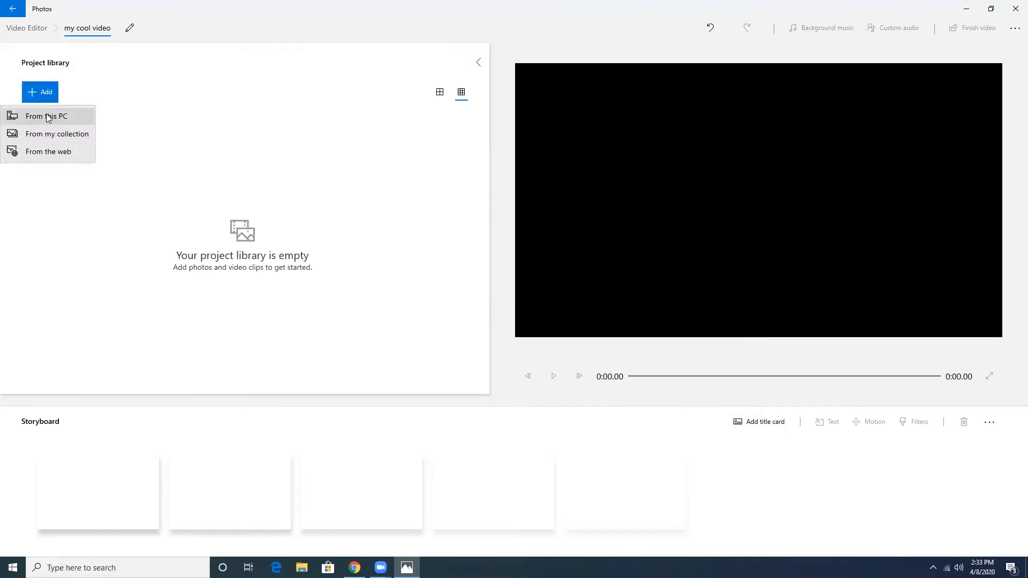
pyautogui.click(47, 116)
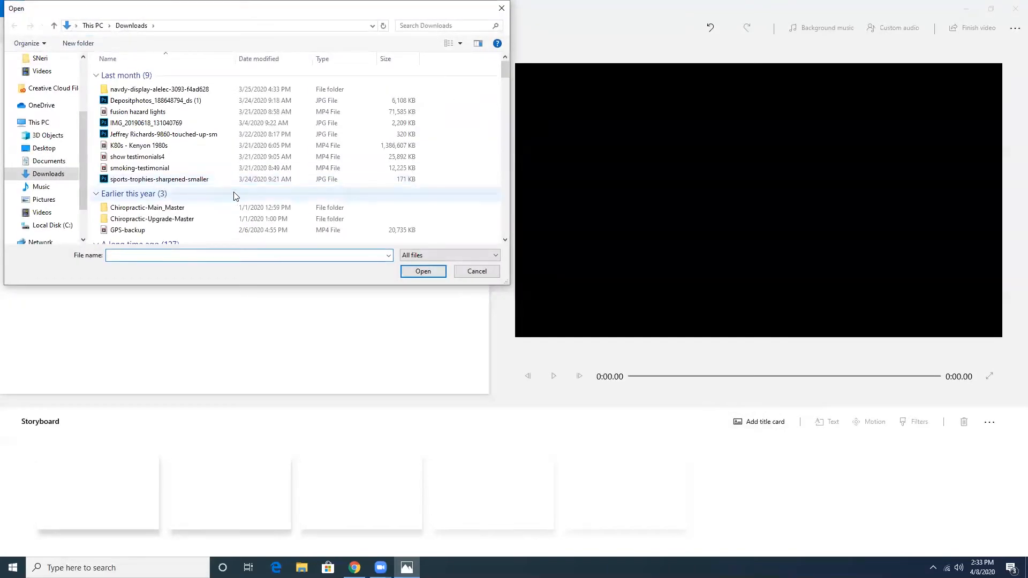
pyautogui.click(44, 200)
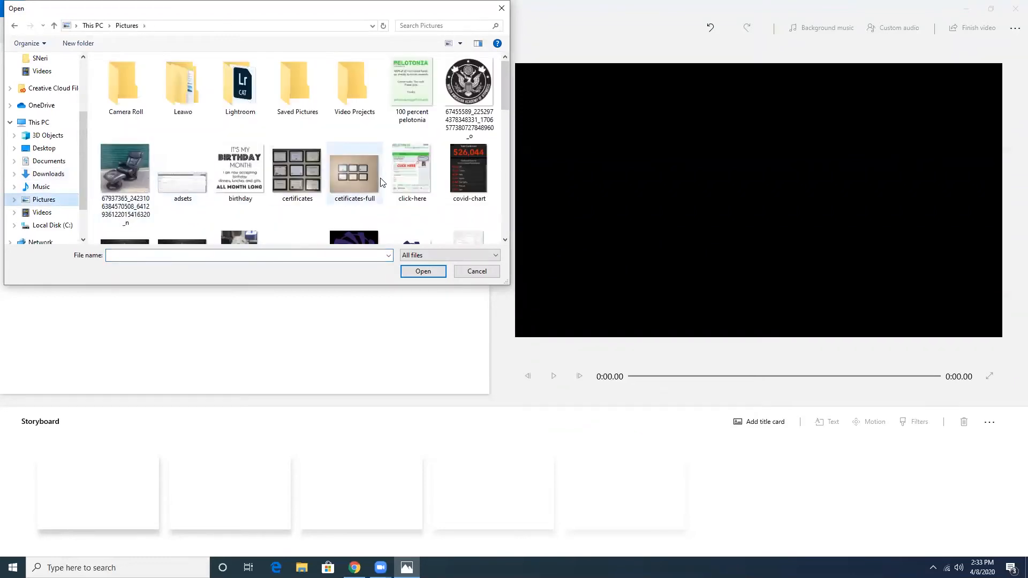
pyautogui.scroll(-5, 381, 183)
pyautogui.click(478, 160)
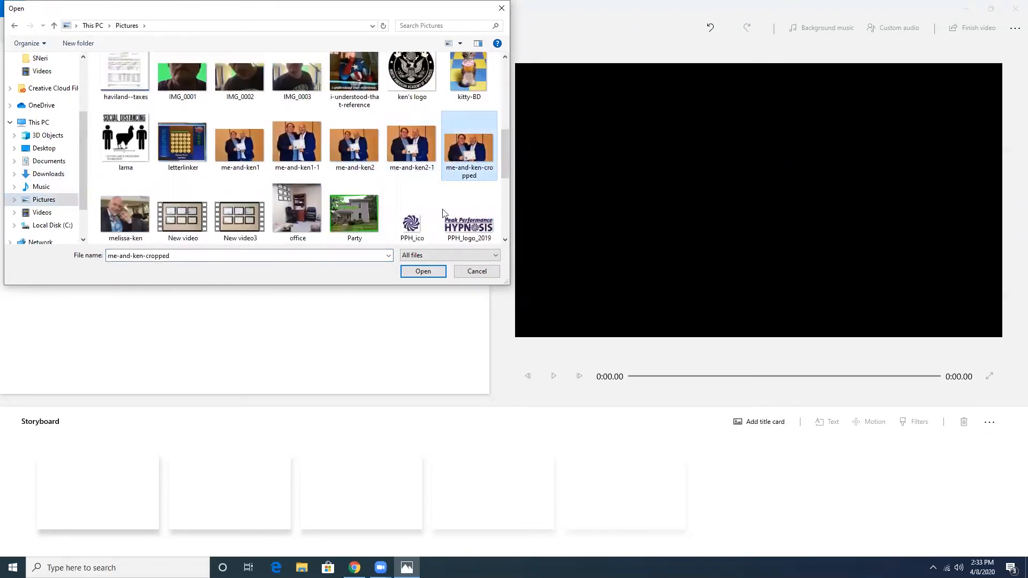
pyautogui.click(423, 271)
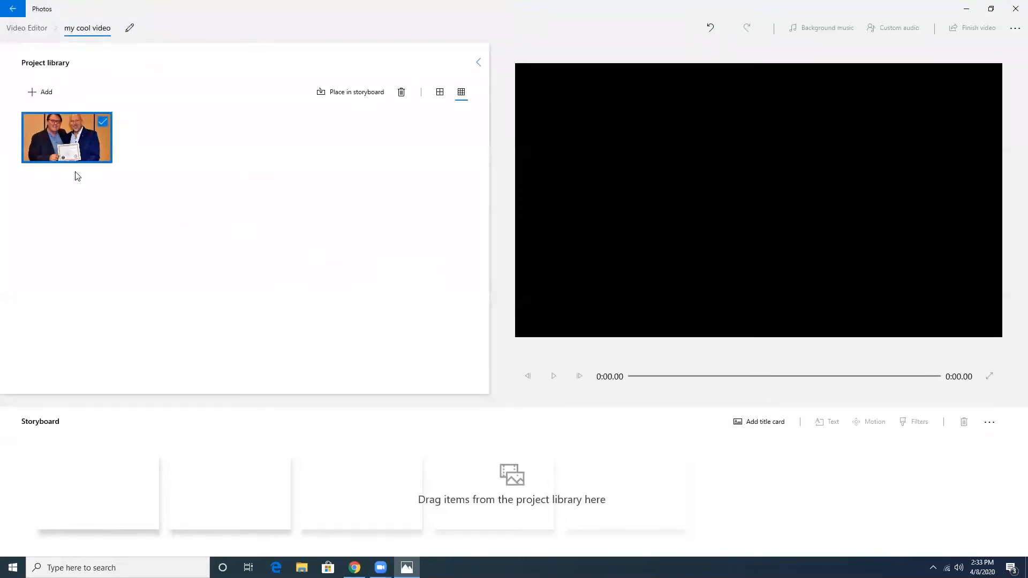
# Step: Drag me-and-ken-cropped into the first storyboard slot as a 3-second clip
pyautogui.moveTo(96, 140); pyautogui.dragTo(119, 490)
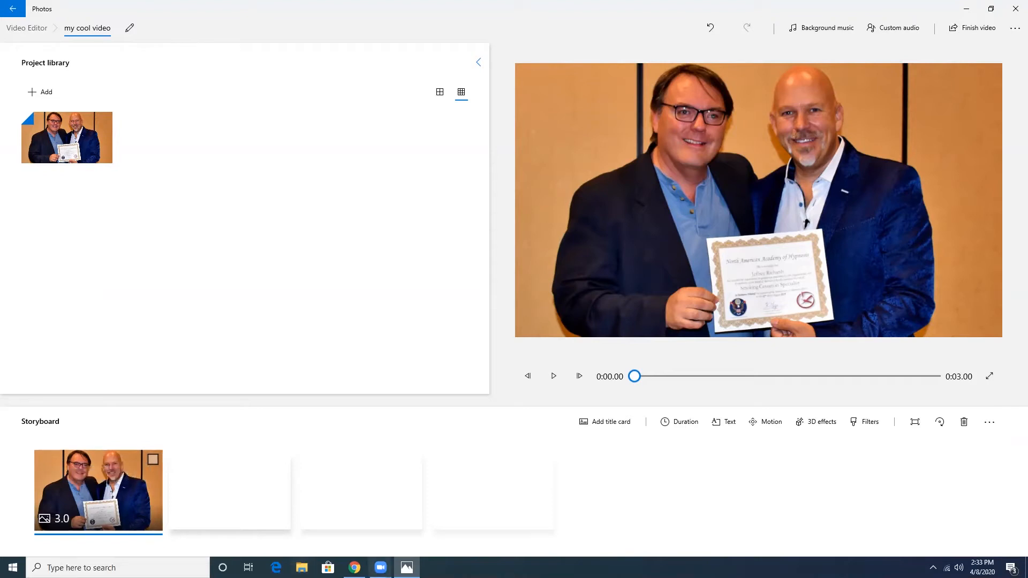
# Step: Set the photo clip's duration to 937 seconds, making the video 15:37
pyautogui.click(686, 423)
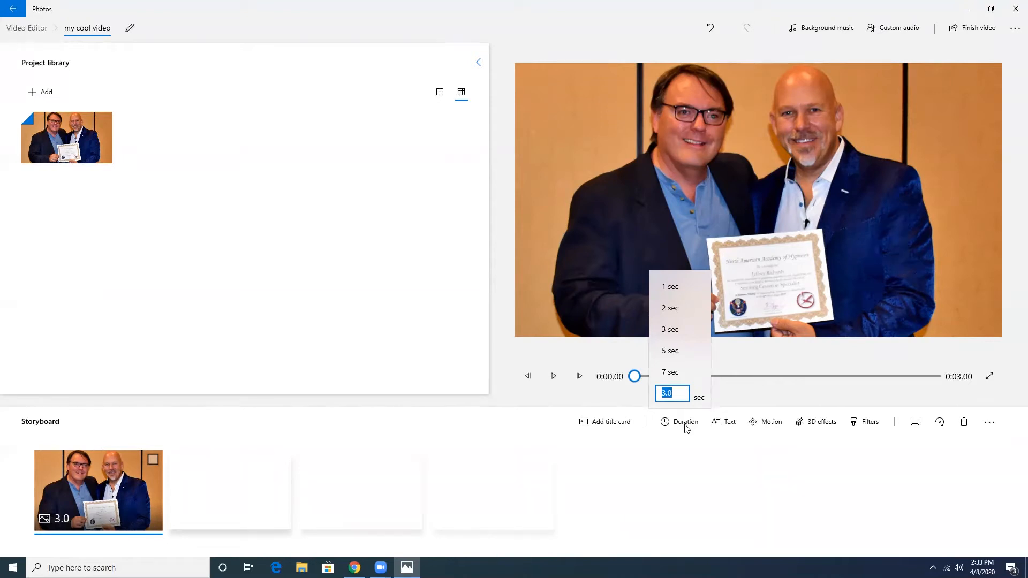
pyautogui.write('937')
pyautogui.press('Return')
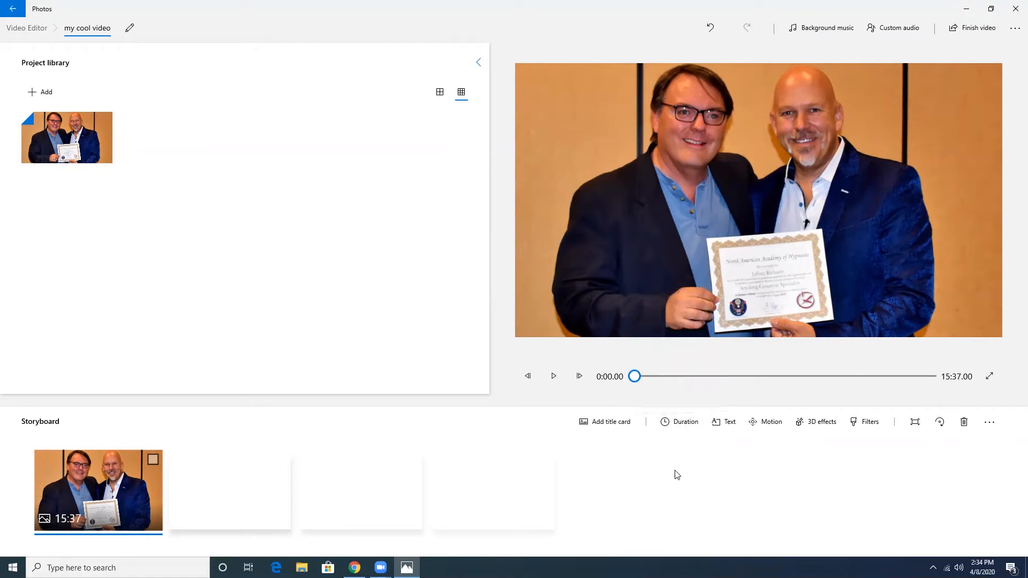
# Step: Open Custom audio and begin adding an audio file
pyautogui.click(891, 28)
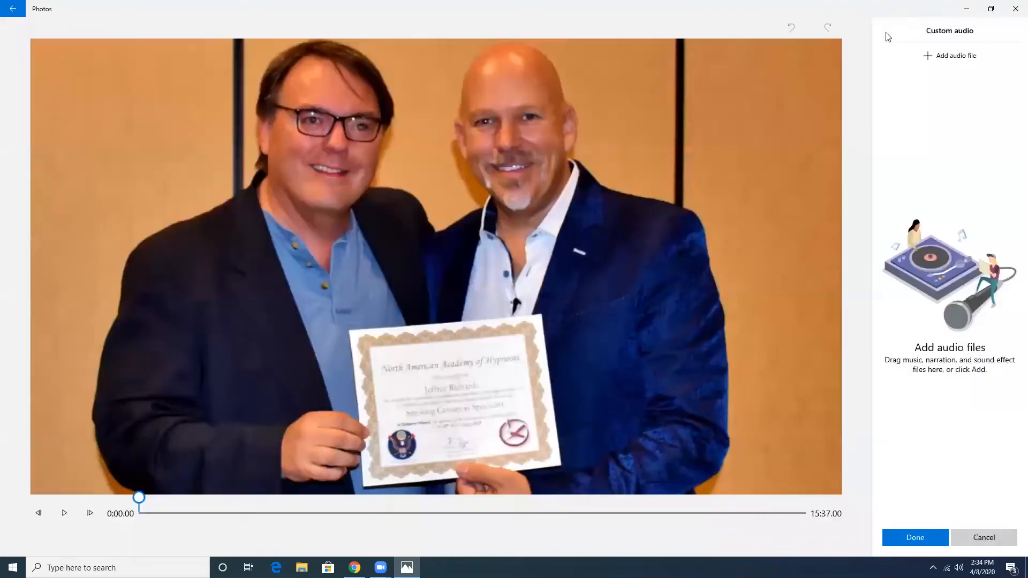
pyautogui.click(956, 59)
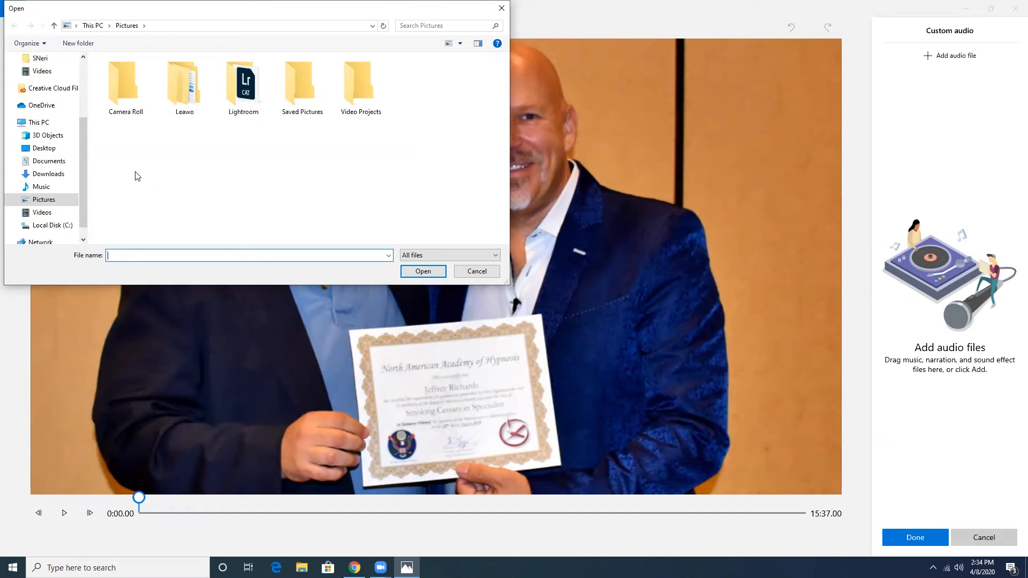
# Step: Select InstantClarity.mp3 from the Documents folder in the file picker
pyautogui.scroll(3, 83, 110)
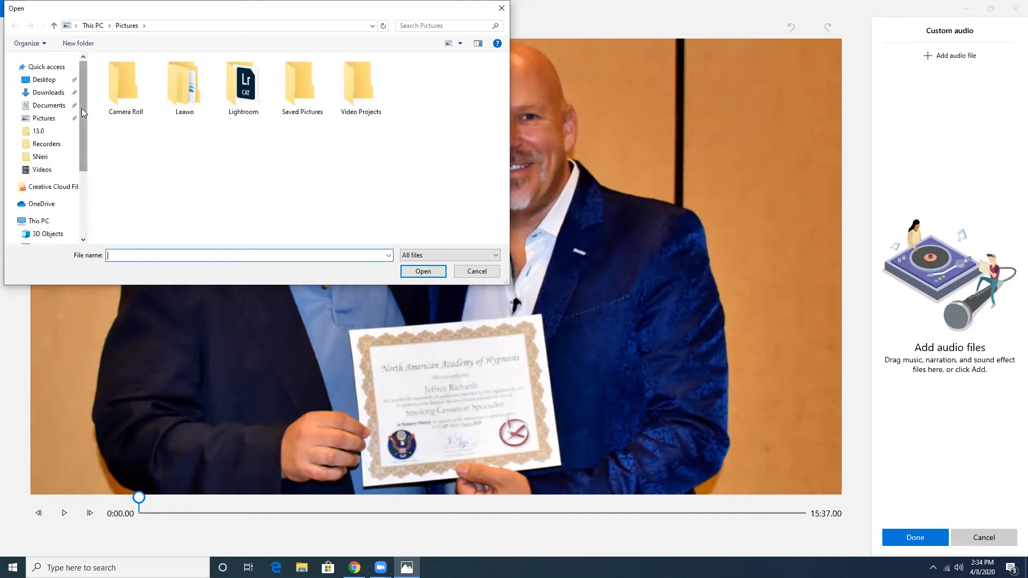
pyautogui.click(49, 106)
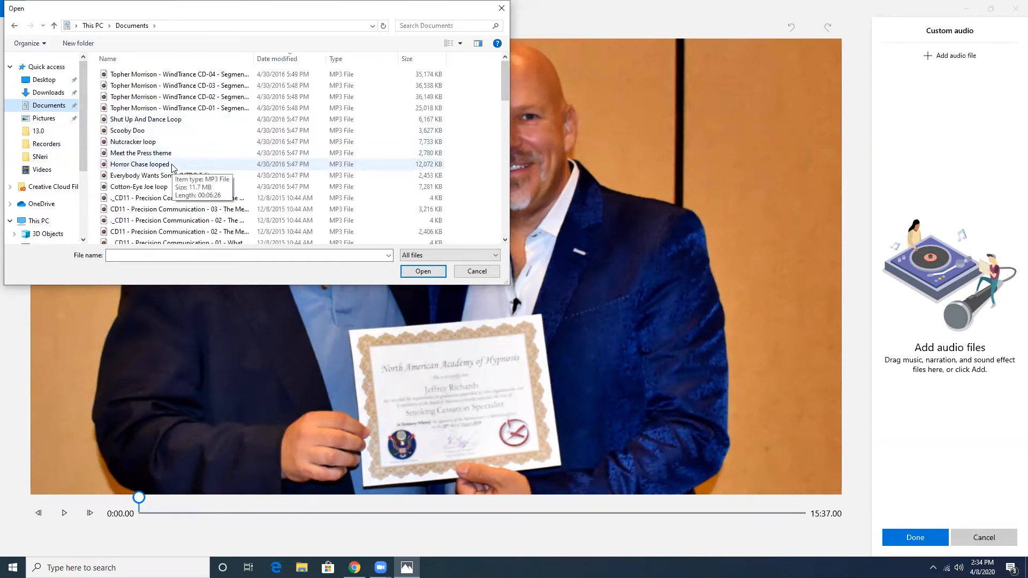
pyautogui.scroll(-3, 173, 166)
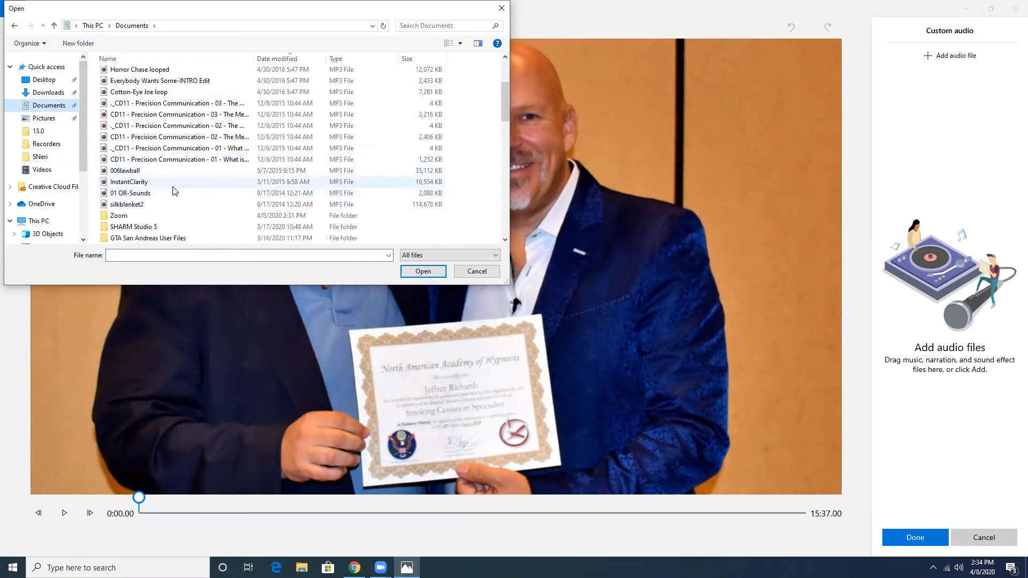
pyautogui.click(169, 185)
# Step: Add InstantClarity.mp3 as the custom audio track and confirm with Done
pyautogui.click(423, 273)
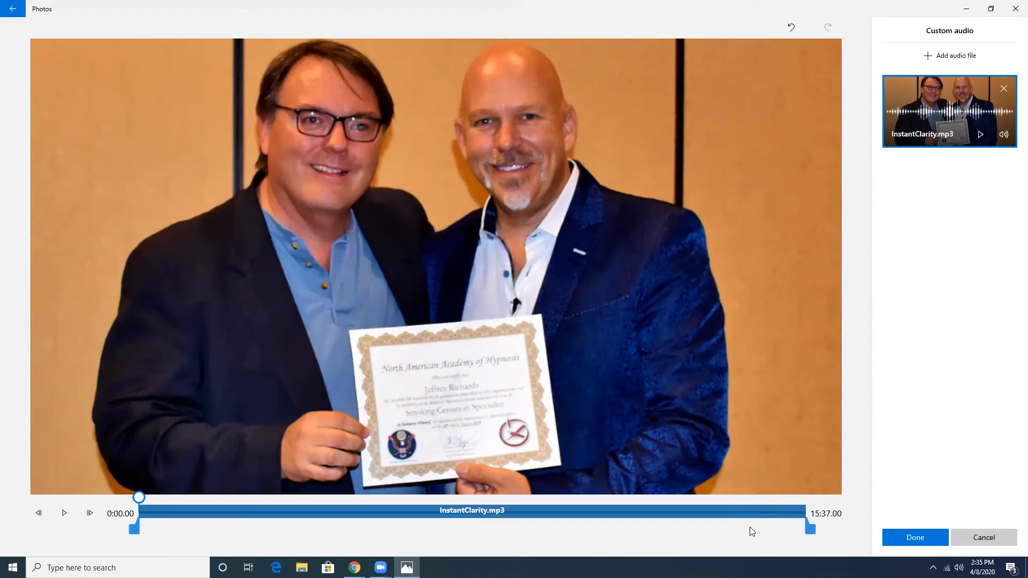
pyautogui.click(909, 541)
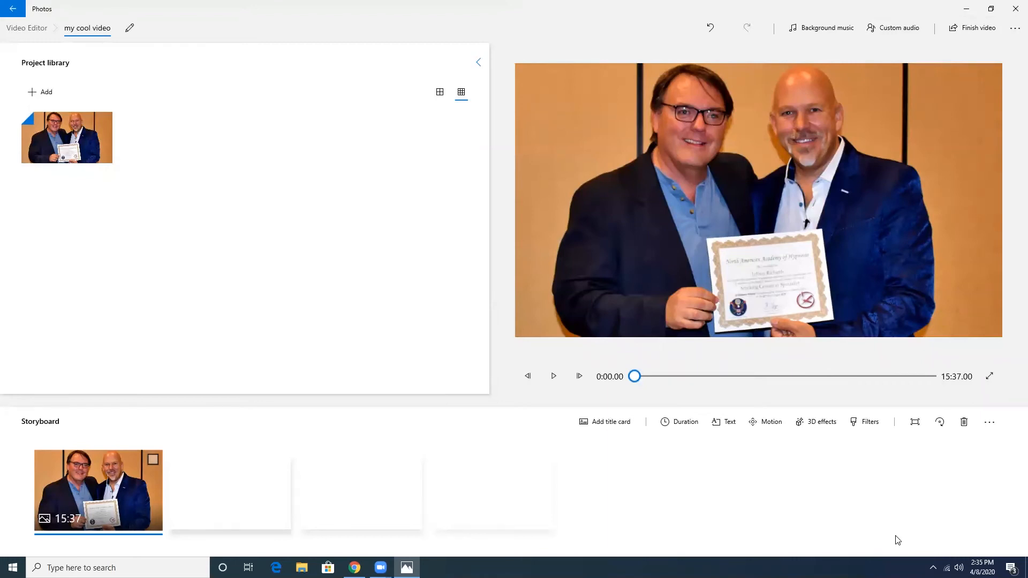
# Step: Finish the video and export it at High 1080p quality
pyautogui.click(974, 32)
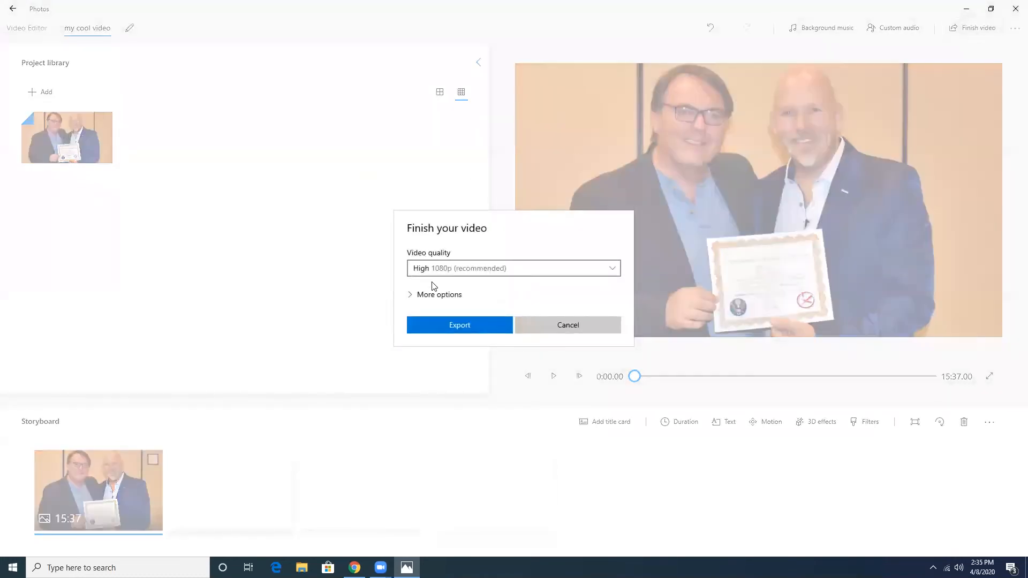
pyautogui.click(452, 329)
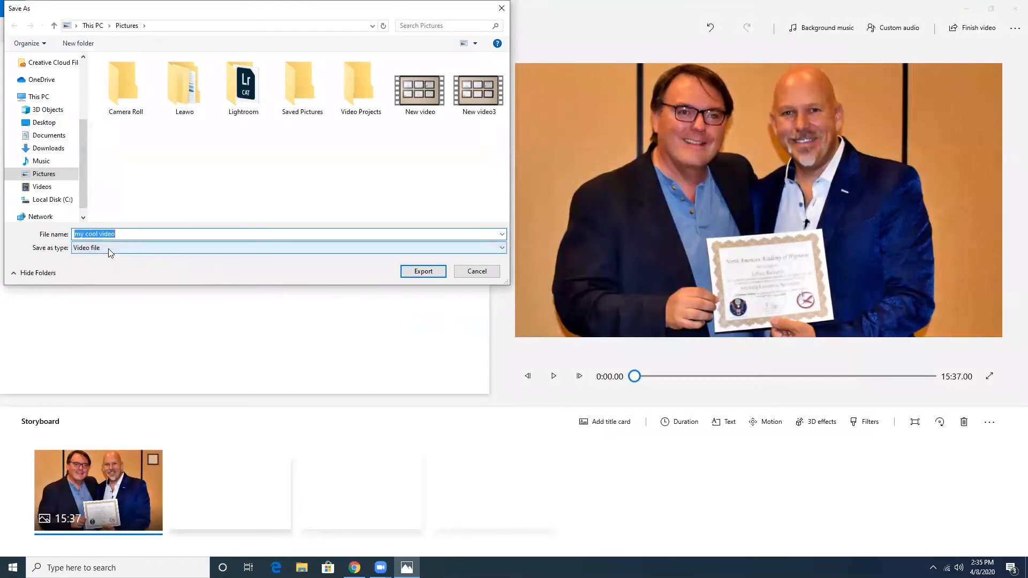
# Step: Export the video as 'my cool video.mp4' to Pictures and let it finish
pyautogui.click(423, 271)
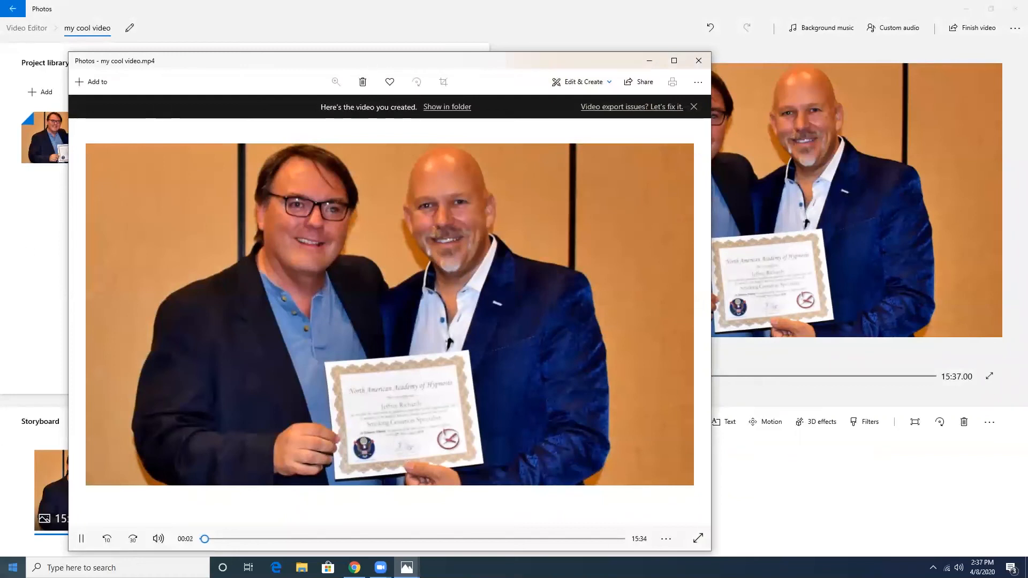
# Step: Pause the exported video at 00:05 and show 'my cool video.mp4' in its Pictures folder
pyautogui.click(82, 541)
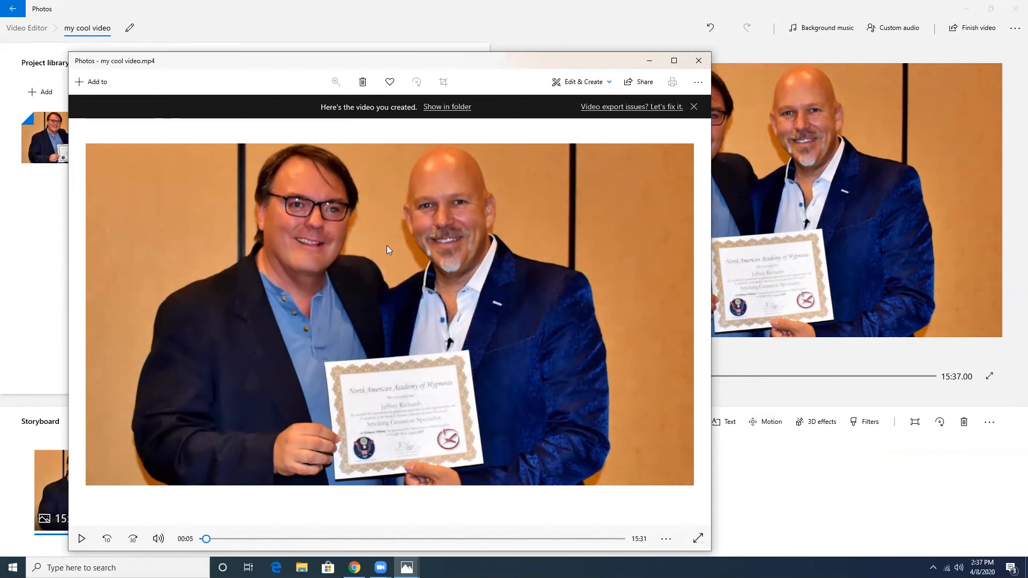
pyautogui.click(452, 107)
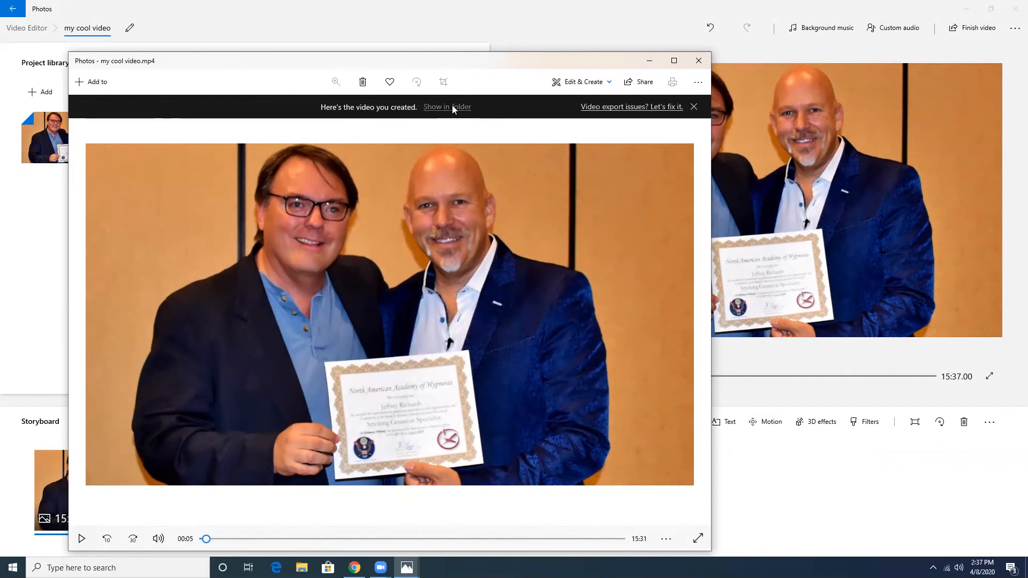